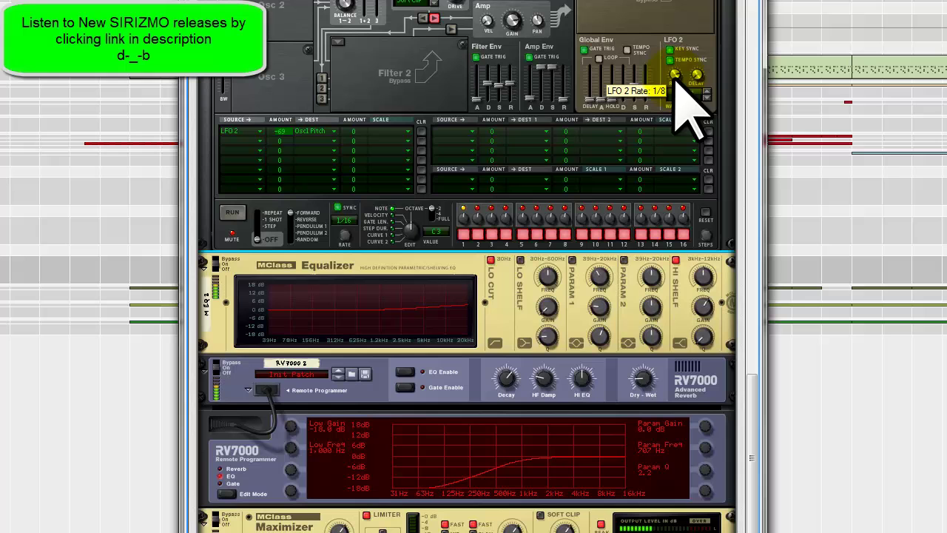
- Slow Thor's LFO 2 Rate down to the synced value 4/4
drag(675, 78, 673, 74)
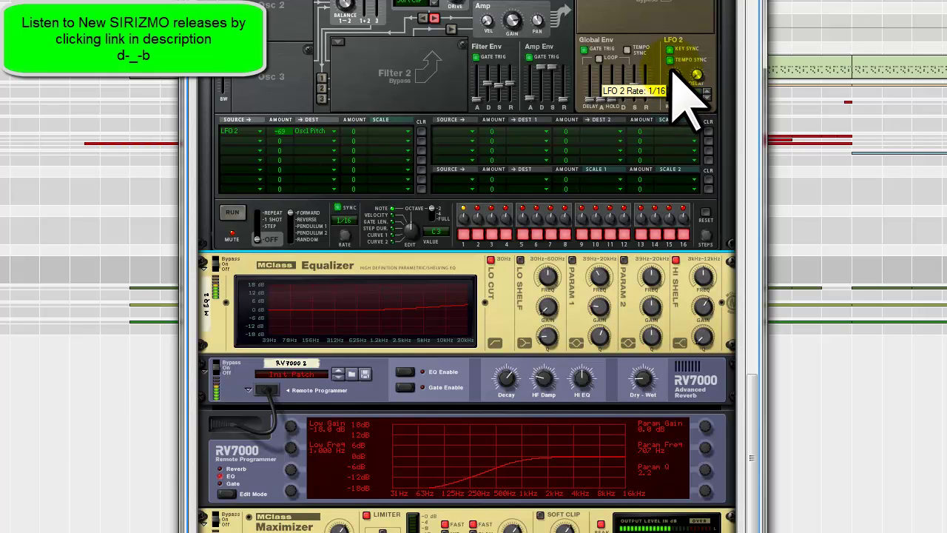
drag(675, 73, 677, 111)
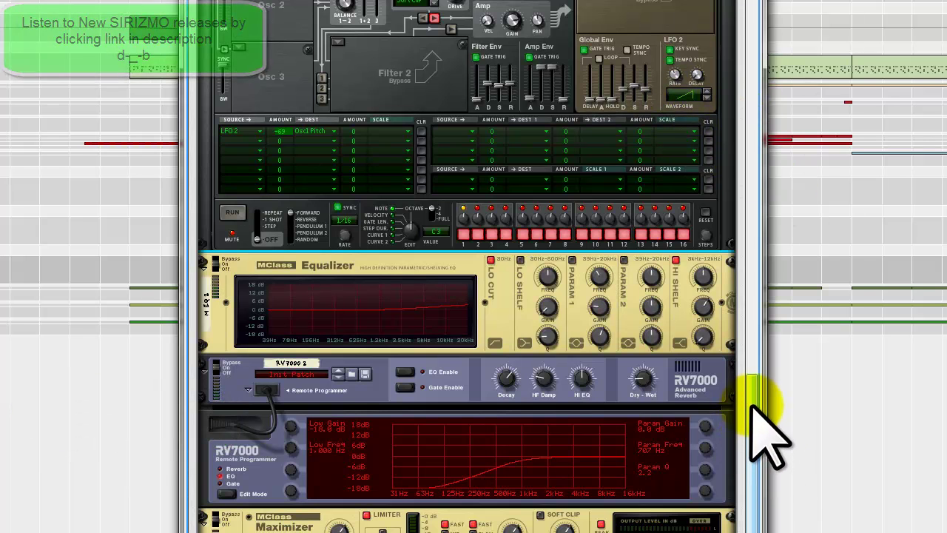
- Add a new Combinator to the empty rack space
scroll(760, 422, down, 5)
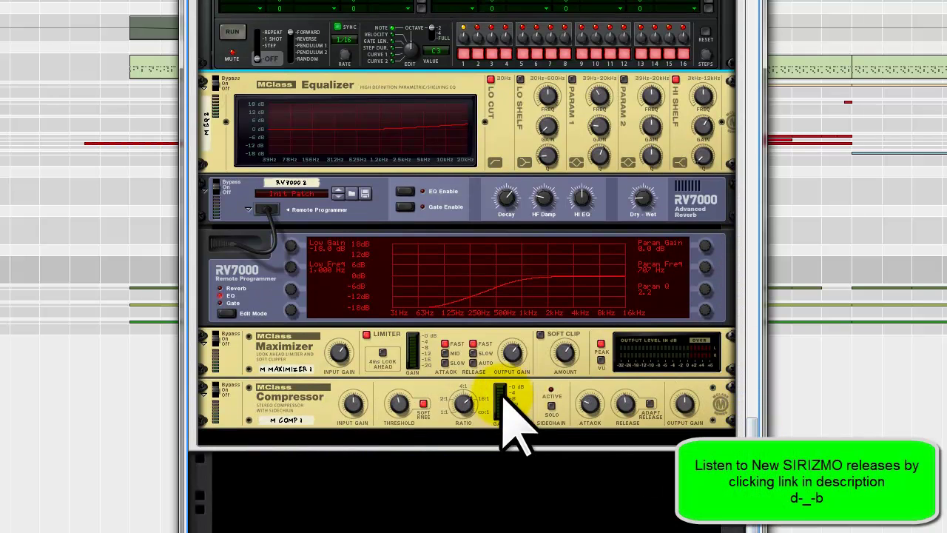
right_click(433, 479)
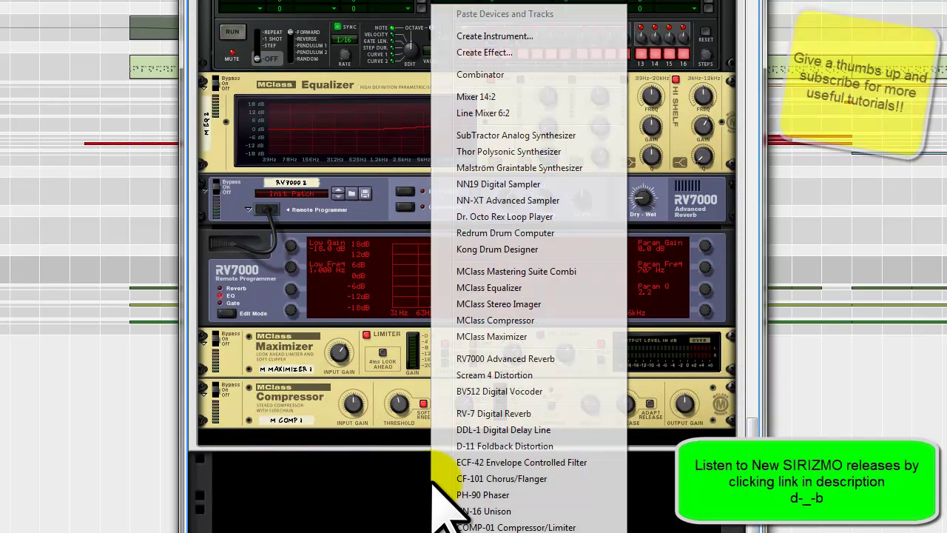
click(480, 74)
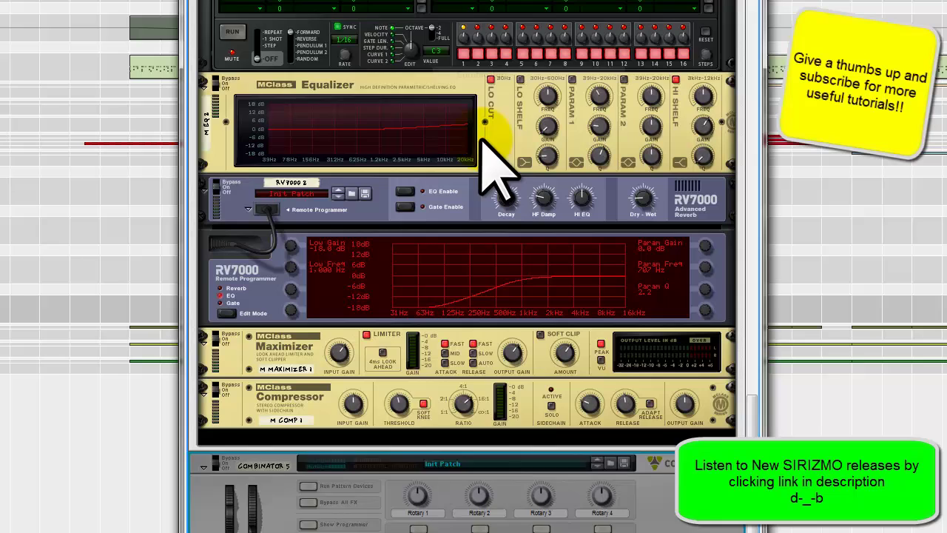
click(479, 401)
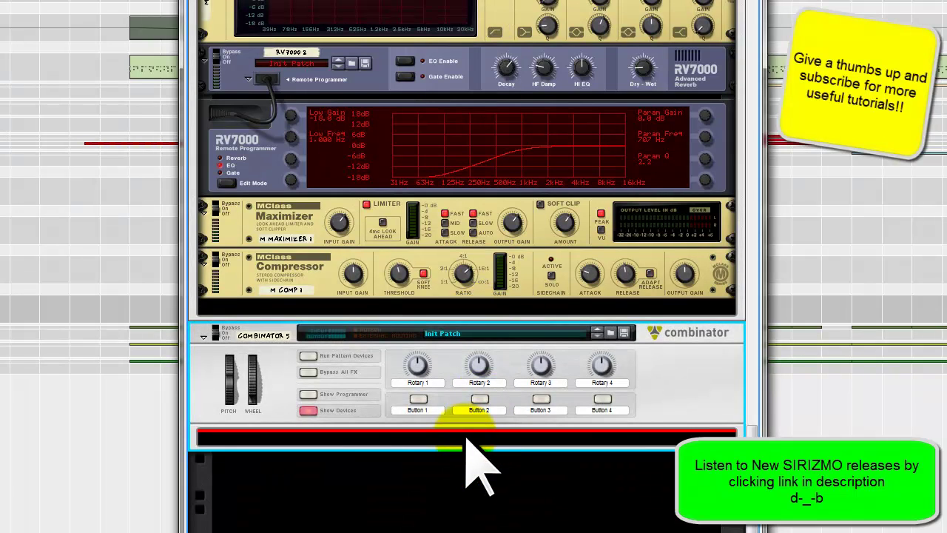
- Create a Thor Polysonic Synthesizer inside the new Combinator
right_click(442, 439)
click(614, 194)
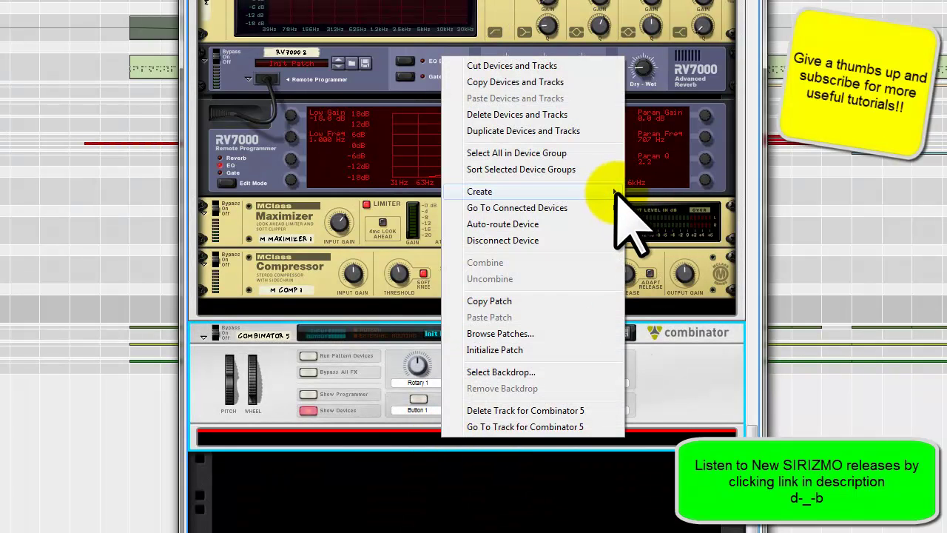
click(680, 156)
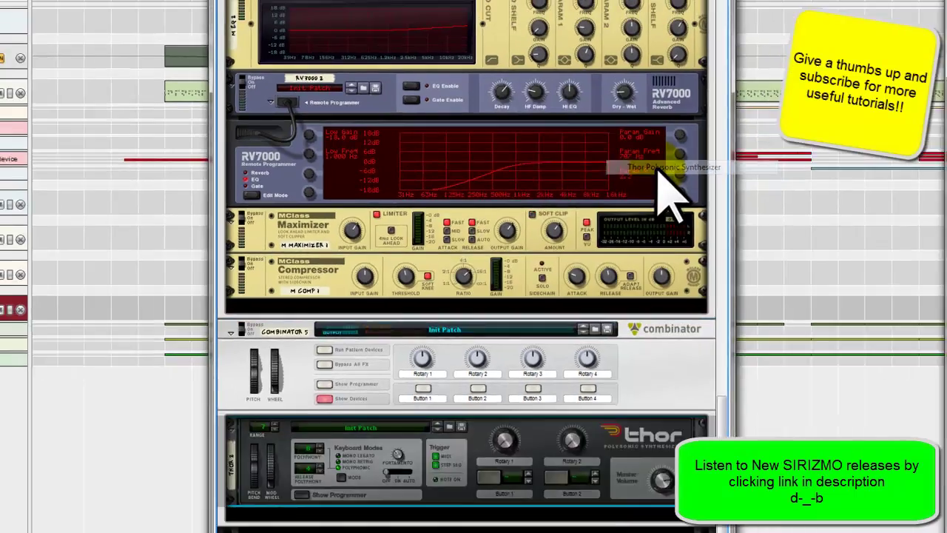
- Reveal Thor's full programmer and initialize it to a blank Init Patch
click(346, 377)
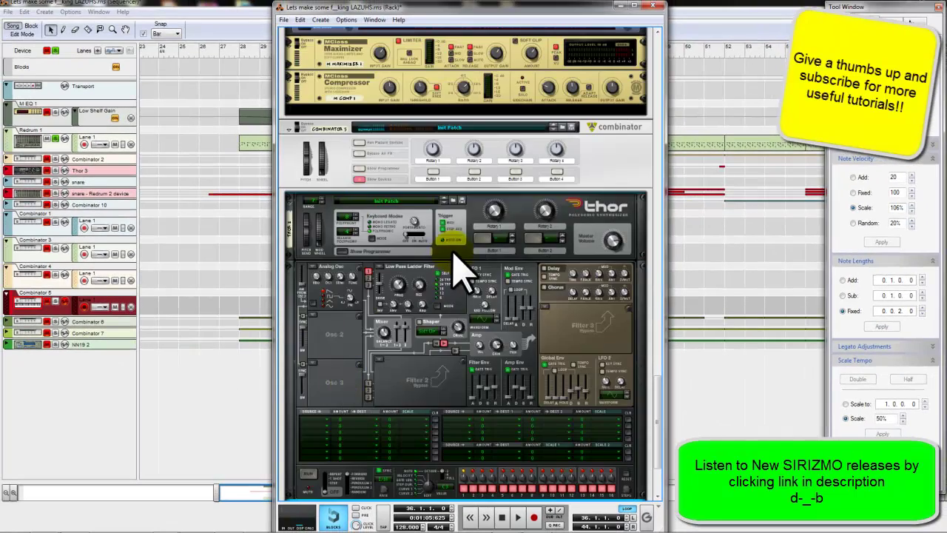
right_click(454, 252)
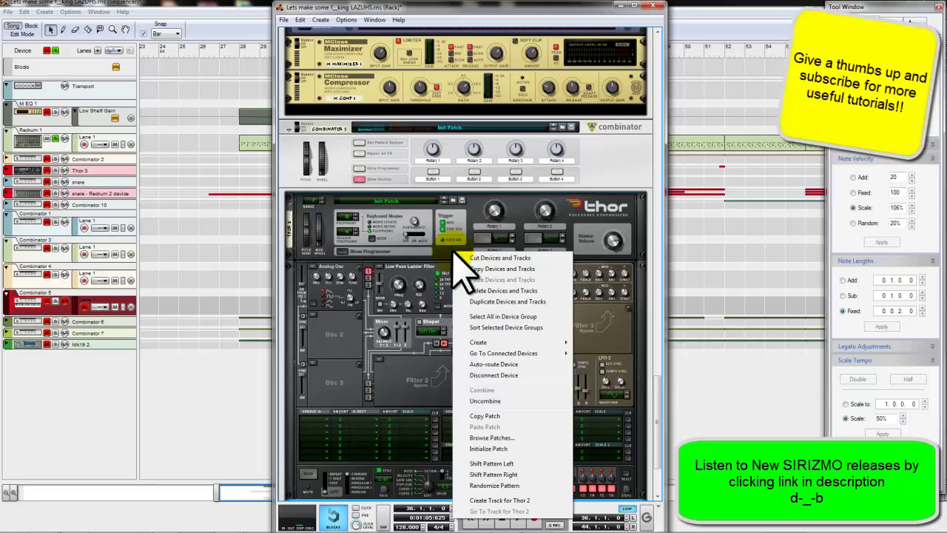
click(487, 448)
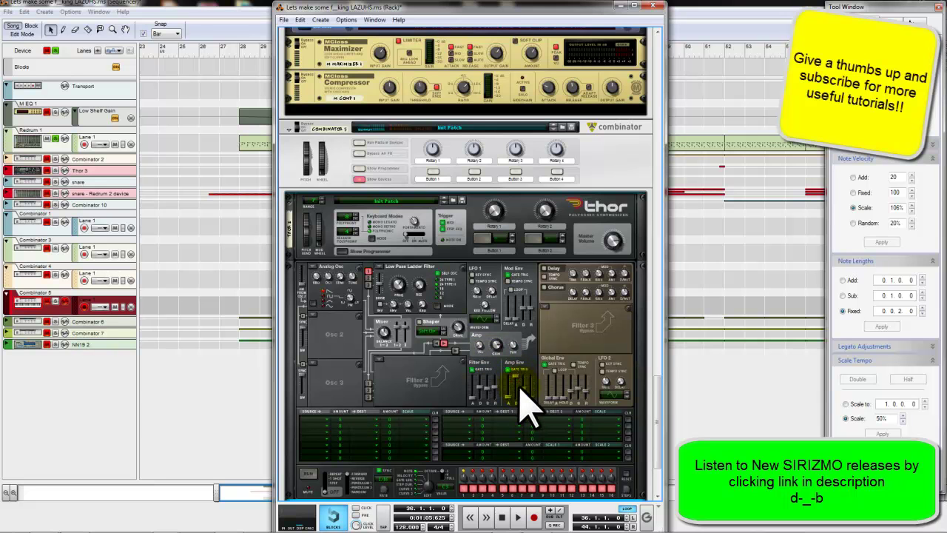
mouse_move(537, 392)
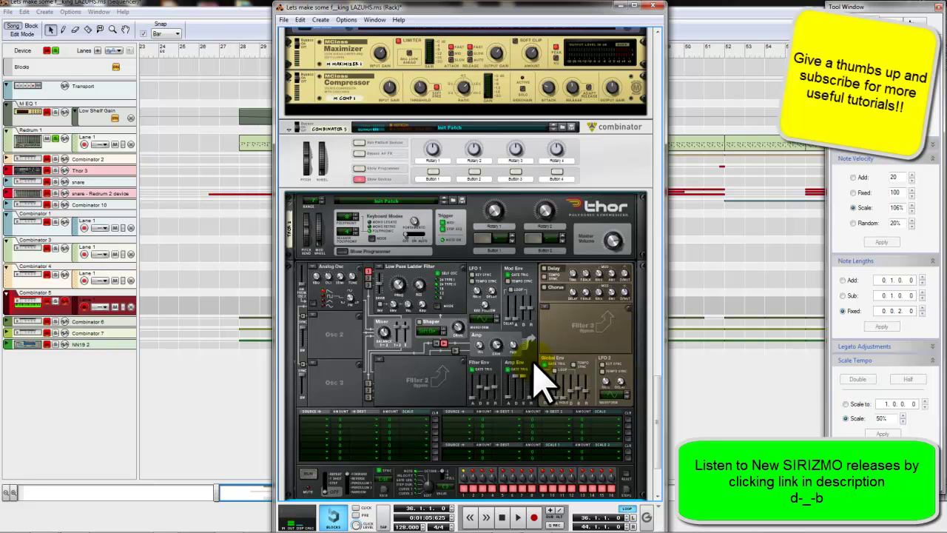
- Set Thor's Filter 1 slot to empty and Osc 1 to a Multi Oscillator
click(383, 268)
click(397, 323)
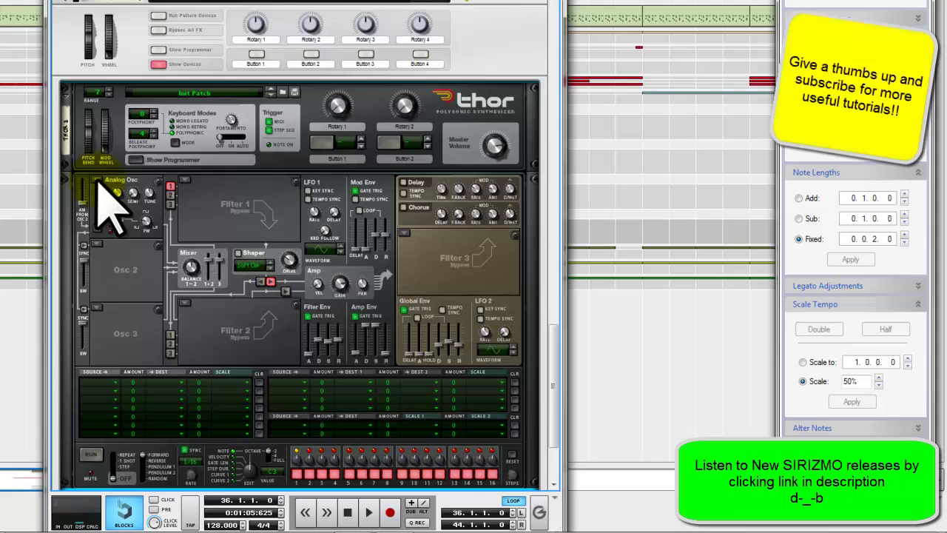
click(109, 202)
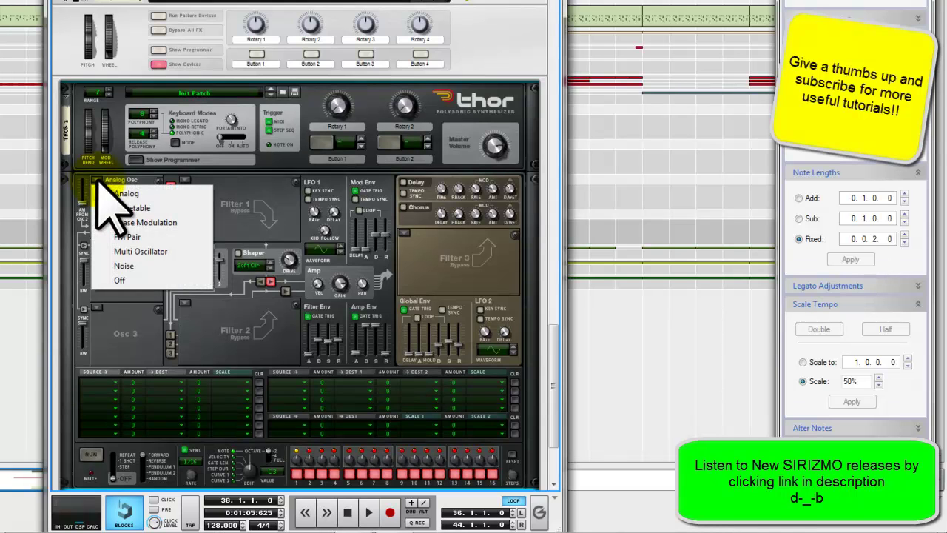
click(135, 245)
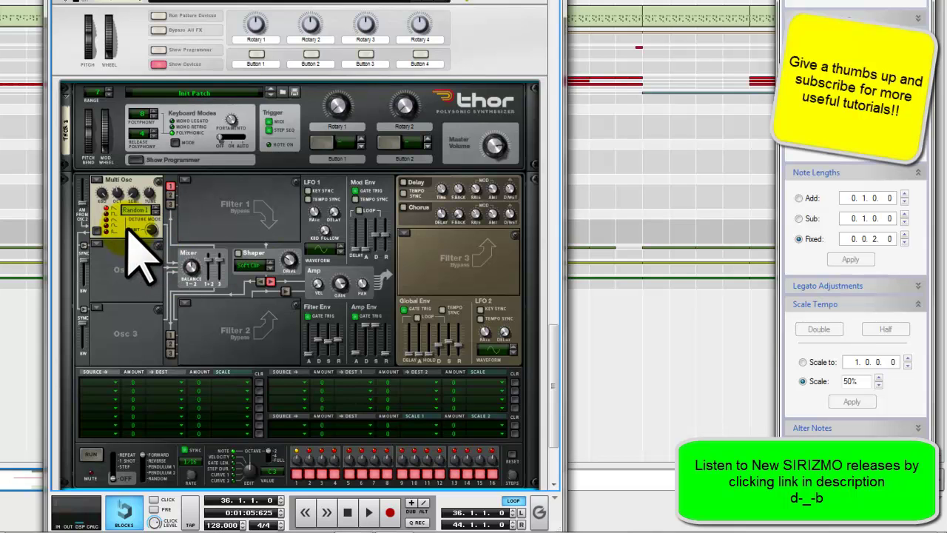
scroll(191, 284, down, 1)
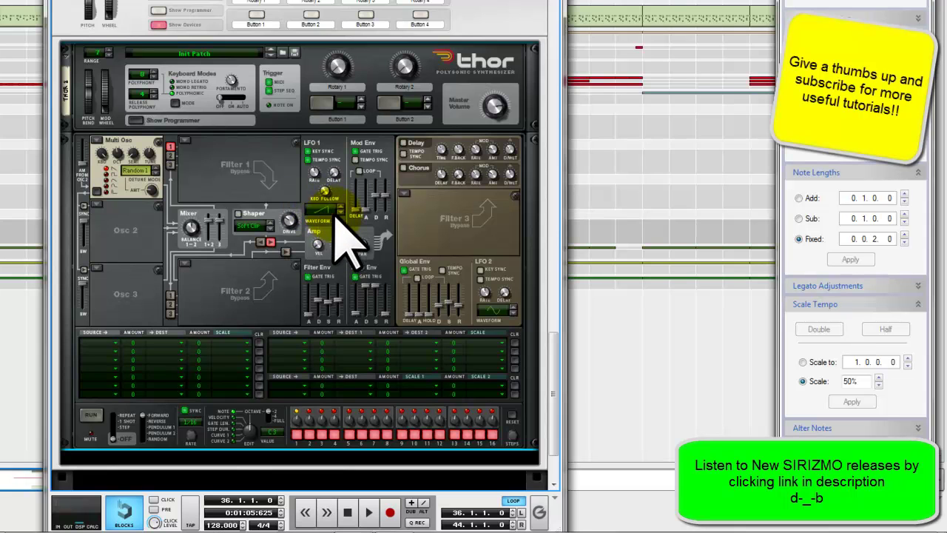
- Route LFO 1 to Osc1 Pitch at a negative amount and set LFO 1 rate to 1/8
click(116, 346)
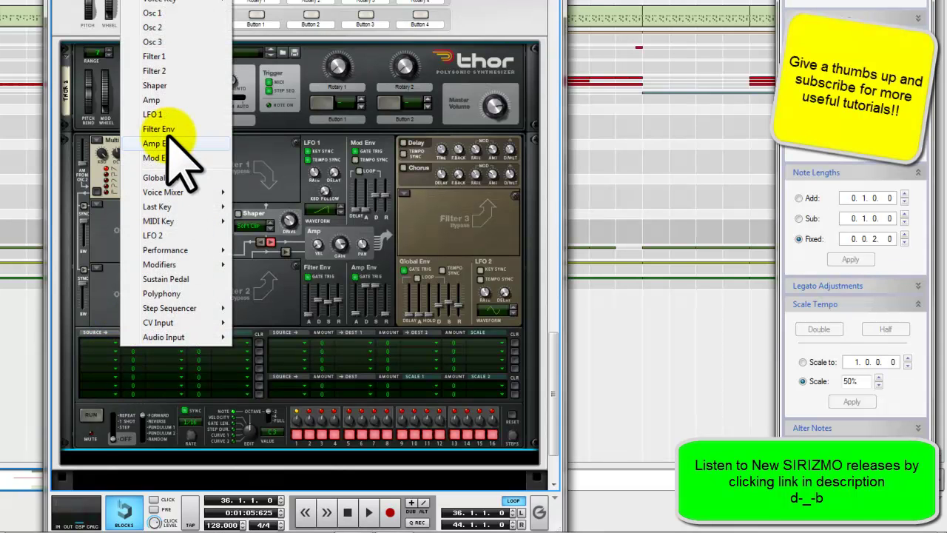
click(153, 114)
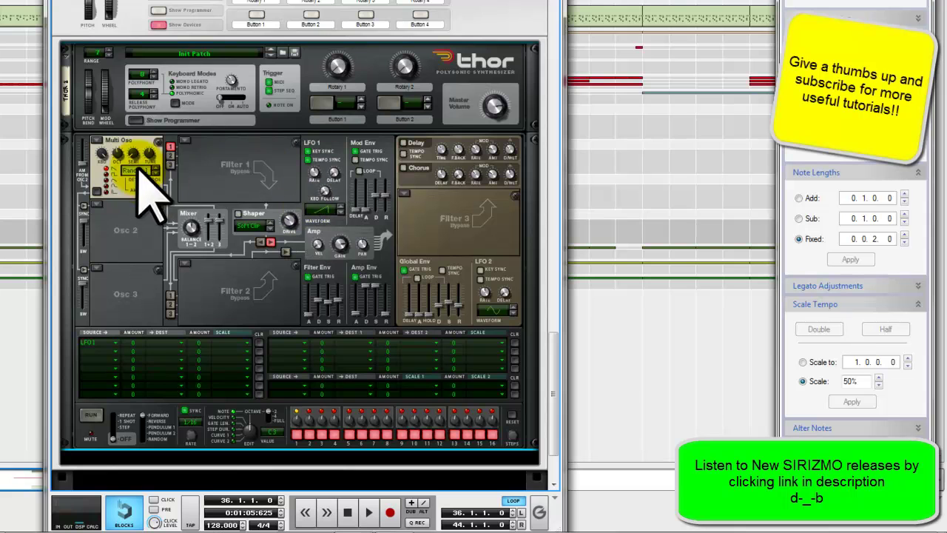
click(182, 344)
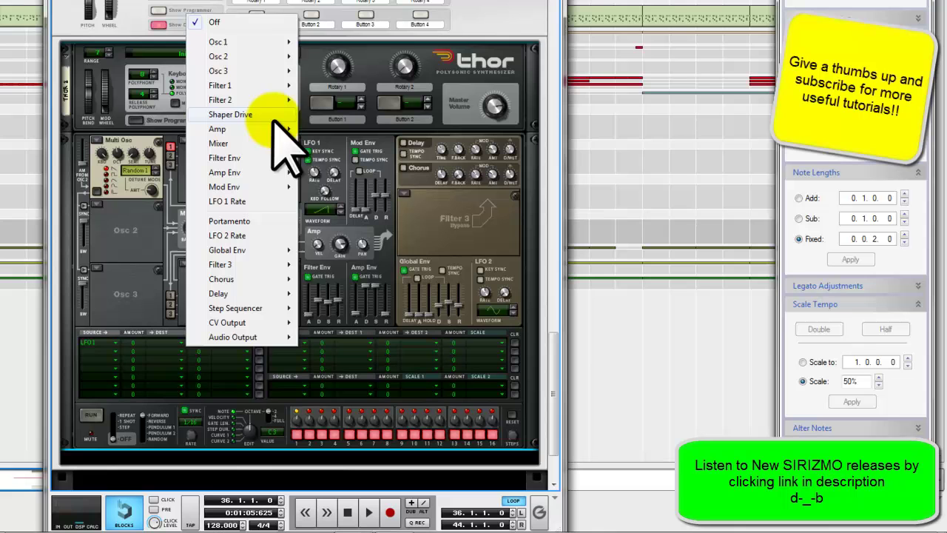
mouse_move(284, 42)
click(317, 46)
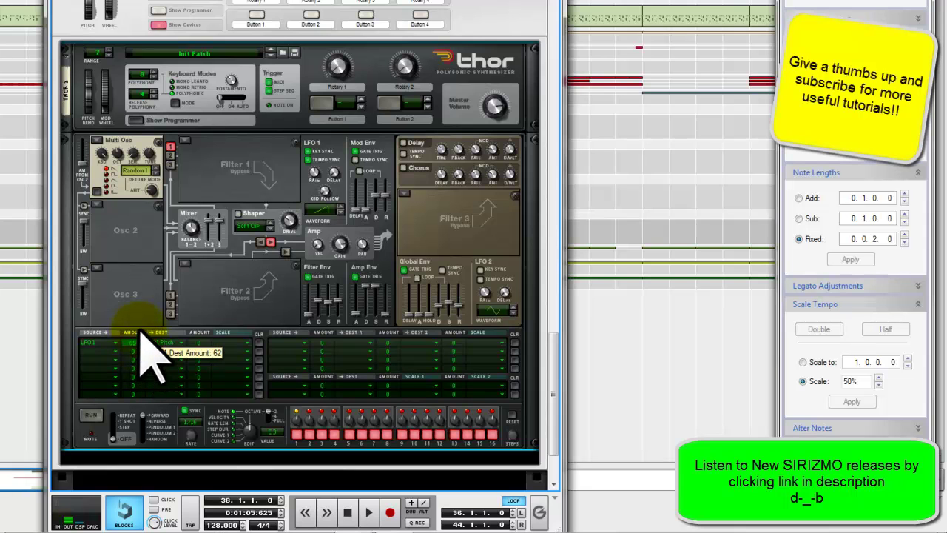
drag(140, 330, 136, 363)
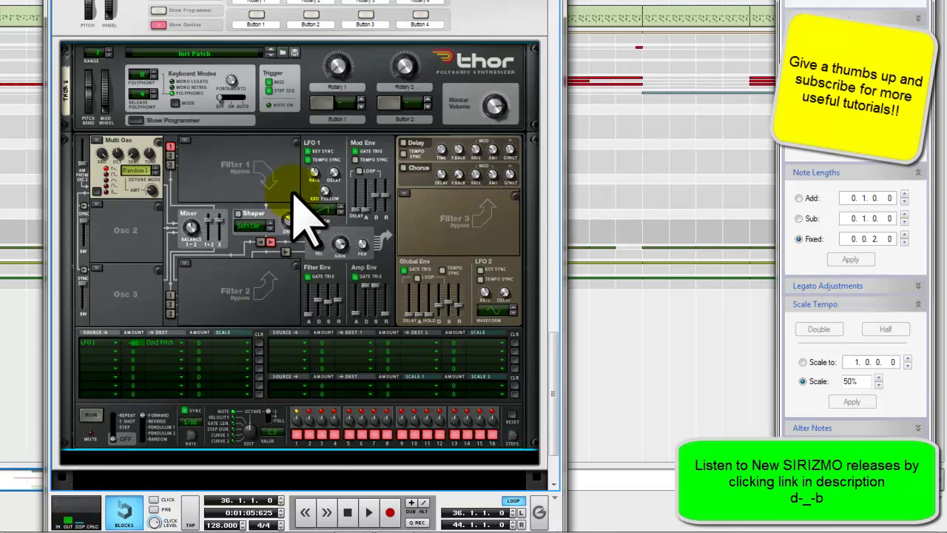
mouse_move(320, 178)
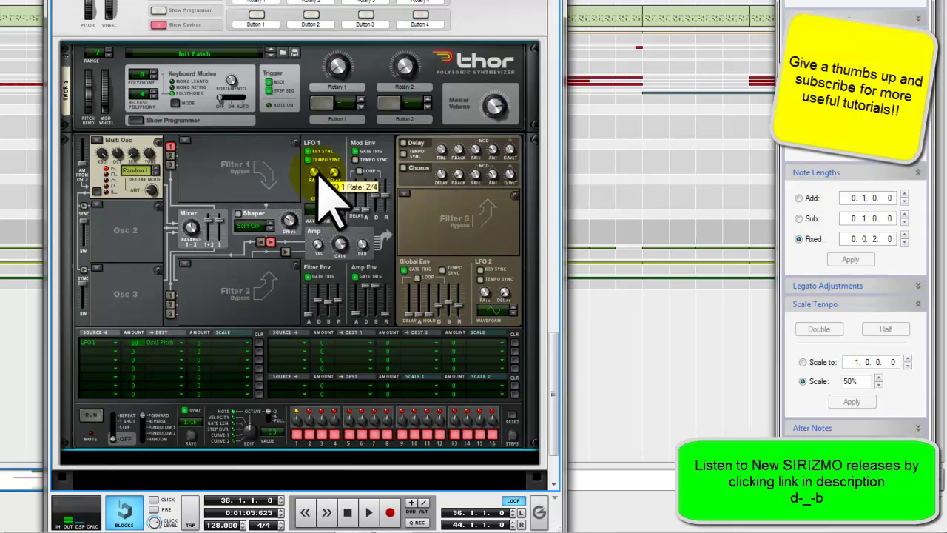
drag(321, 169, 322, 169)
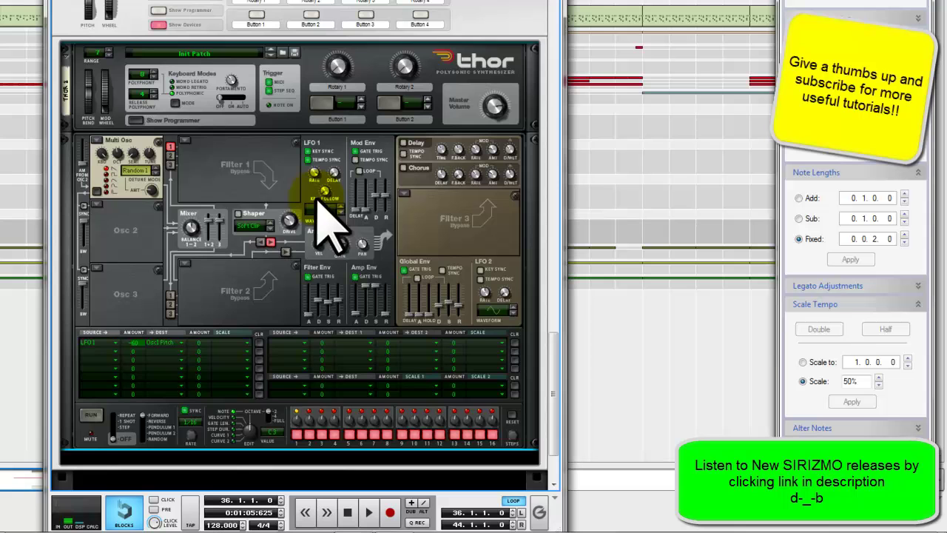
- Add an MClass Equalizer after Thor, enable its low cut, and select the space below it
scroll(291, 244, down, 5)
scroll(290, 259, up, 8)
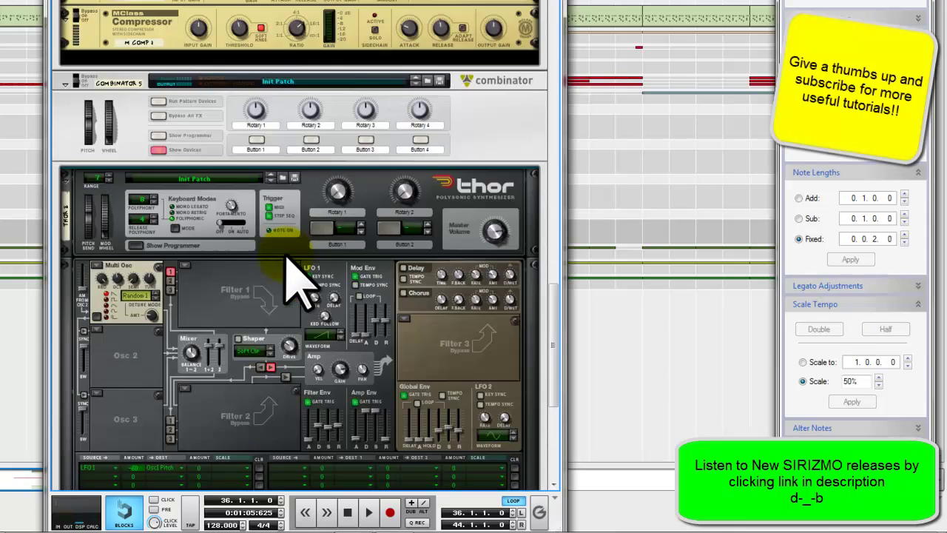
scroll(282, 266, down, 6)
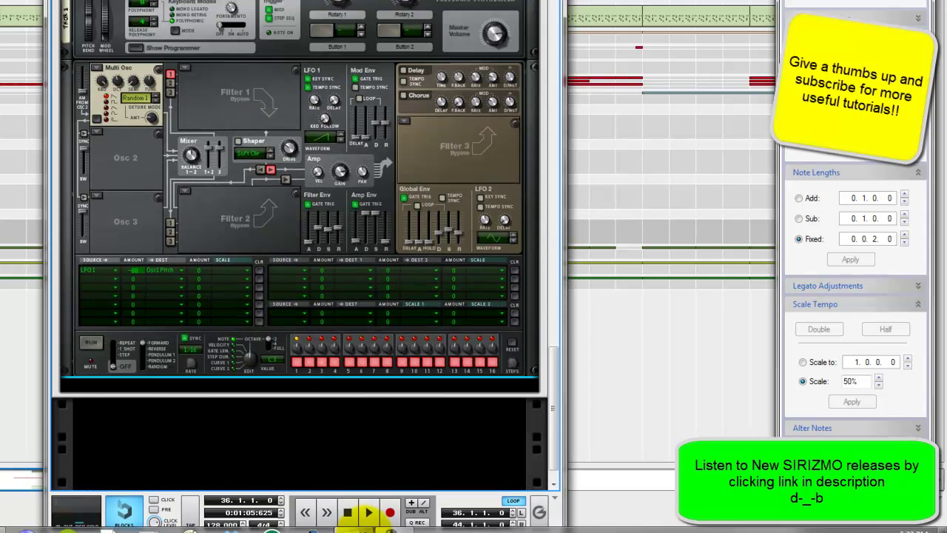
right_click(236, 392)
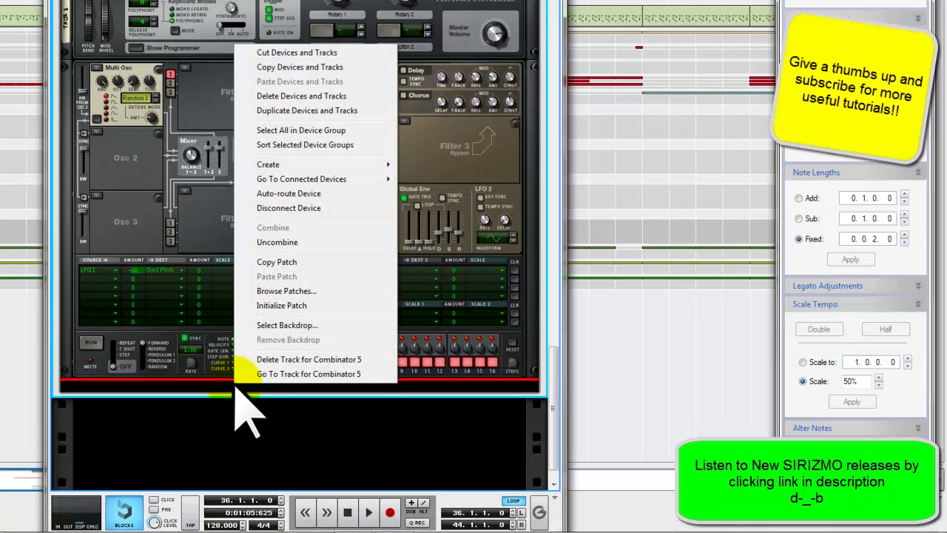
mouse_move(360, 163)
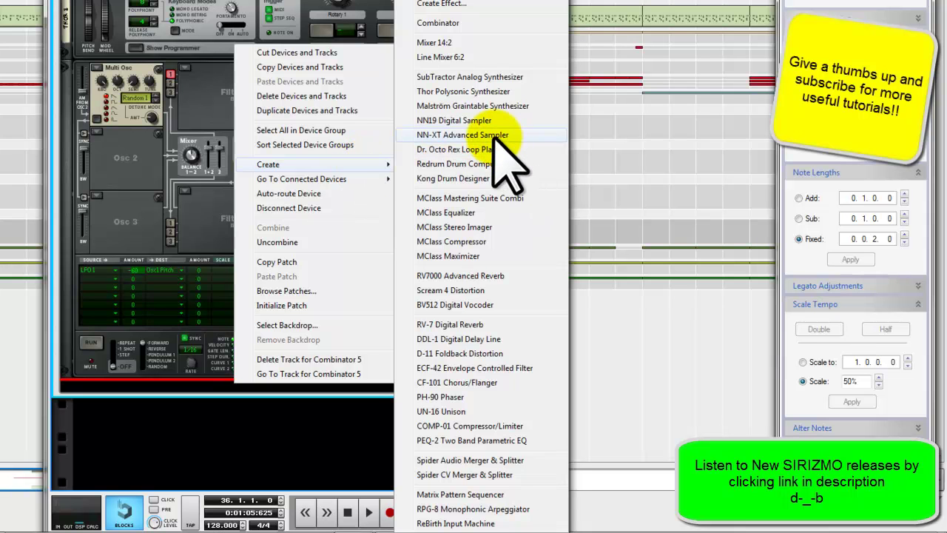
click(465, 213)
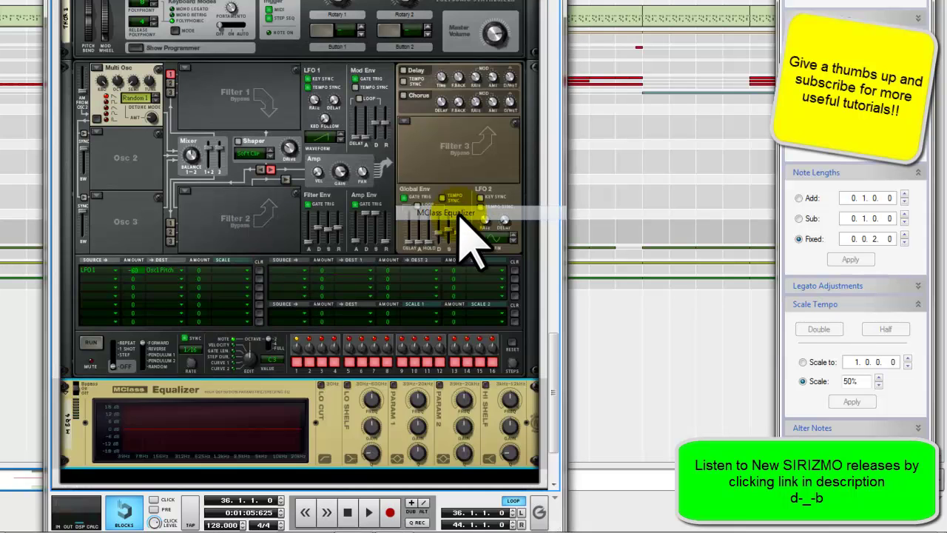
click(320, 254)
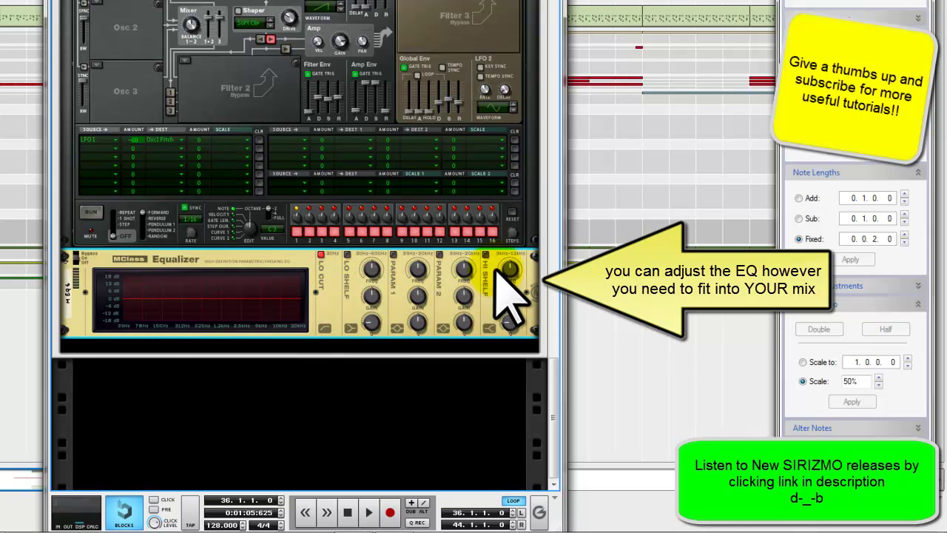
mouse_move(510, 294)
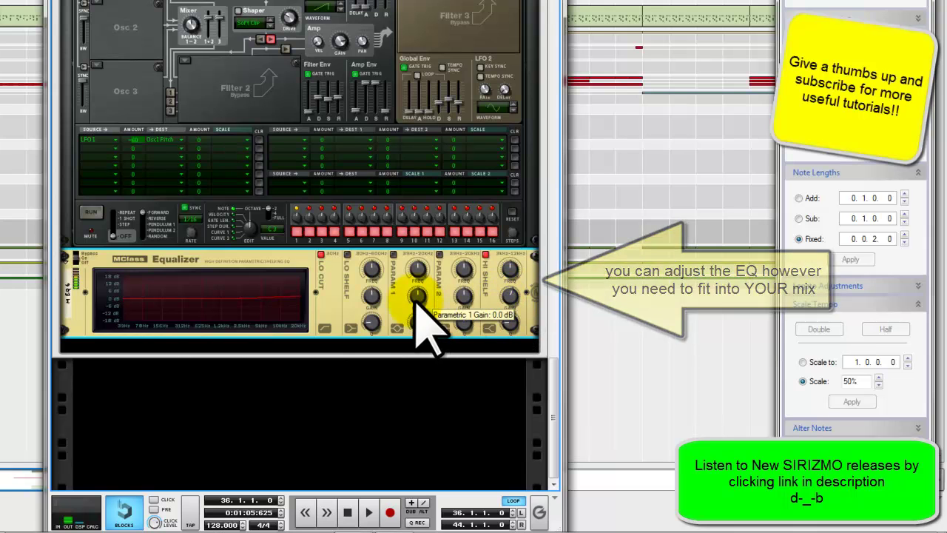
click(348, 350)
- Create an RV7000 Advanced Reverb beneath the EQ and turn its Dry/Wet mix down
right_click(347, 350)
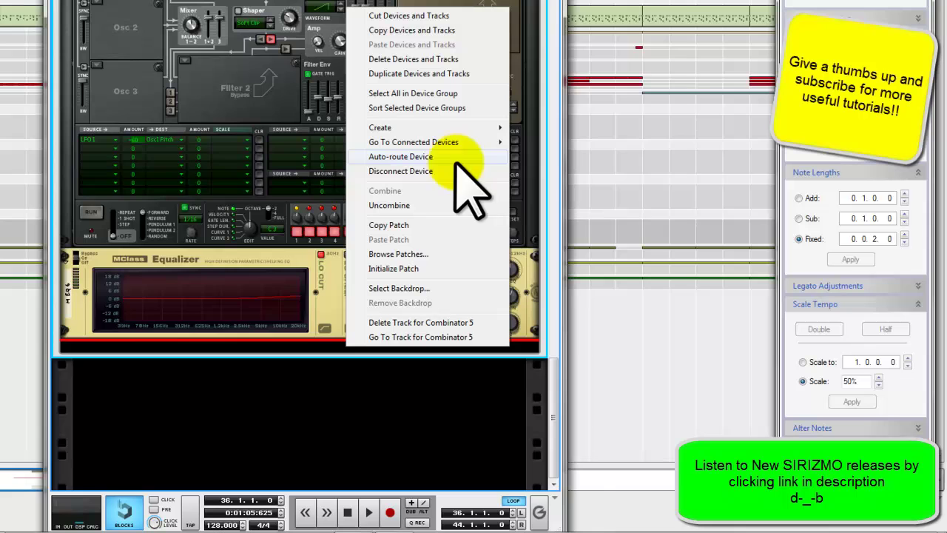
mouse_move(488, 129)
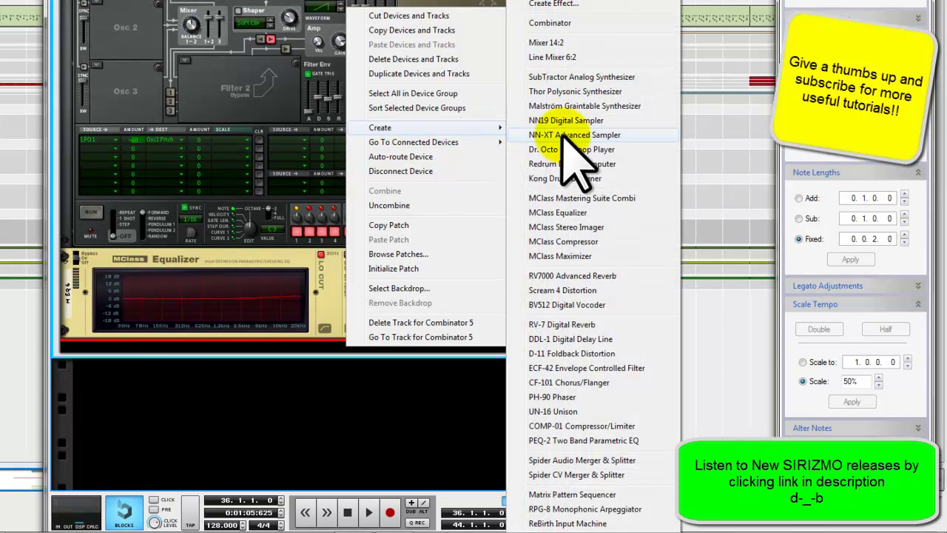
click(568, 276)
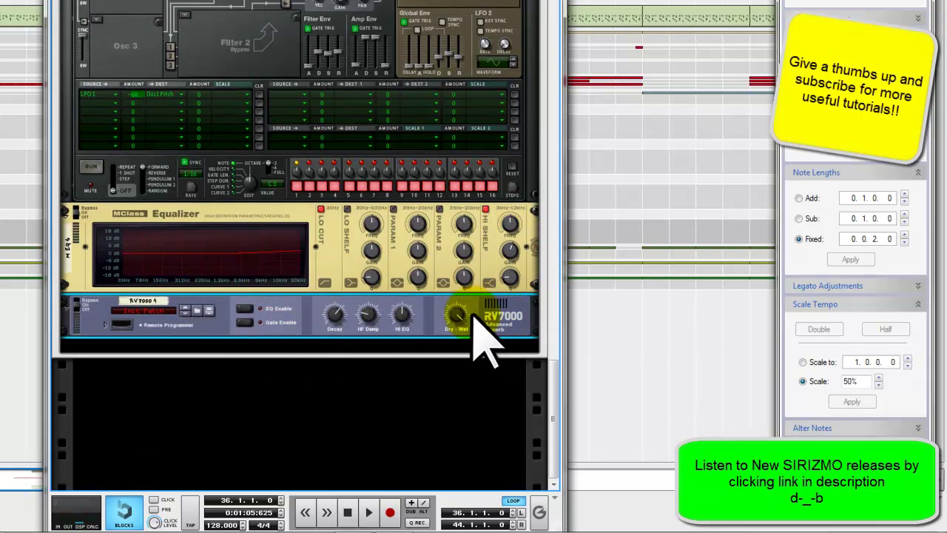
scroll(457, 314, down, 10)
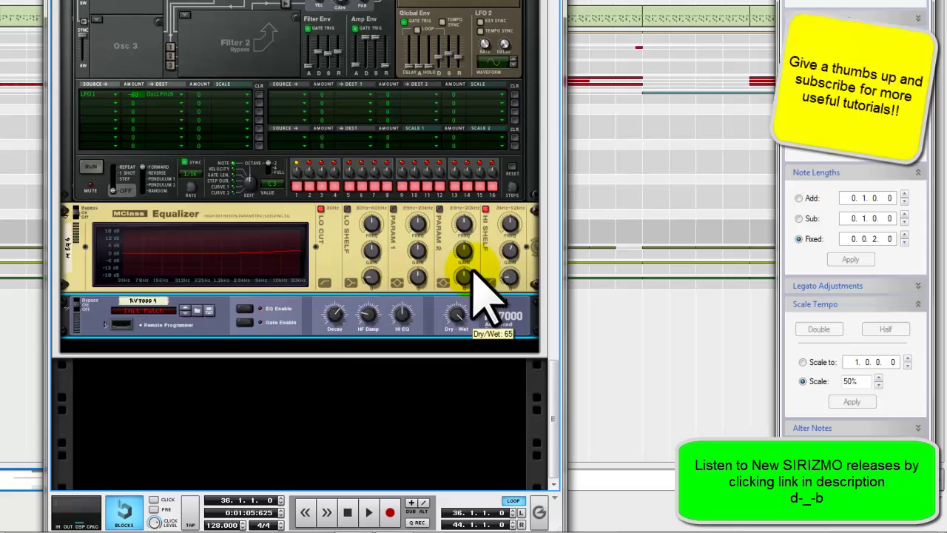
scroll(459, 317, up, 10)
drag(463, 313, 460, 338)
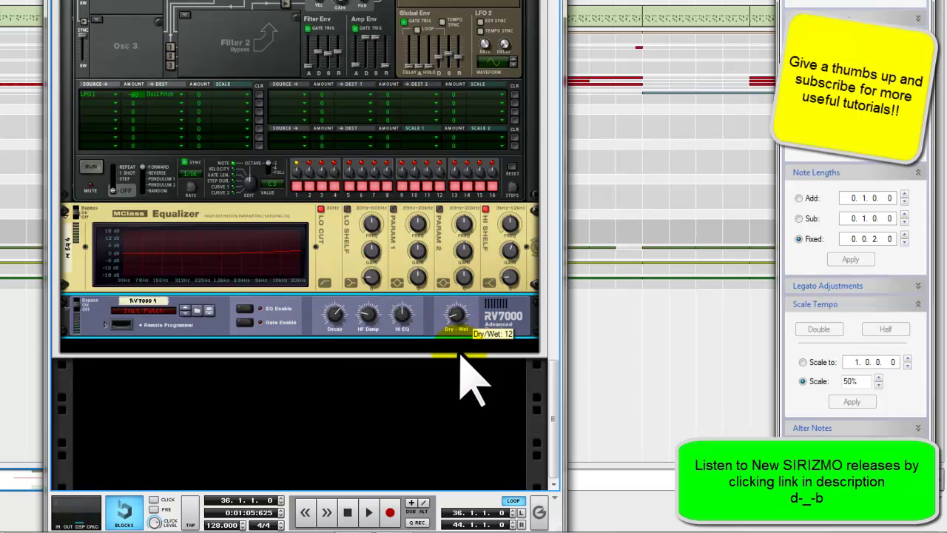
click(456, 317)
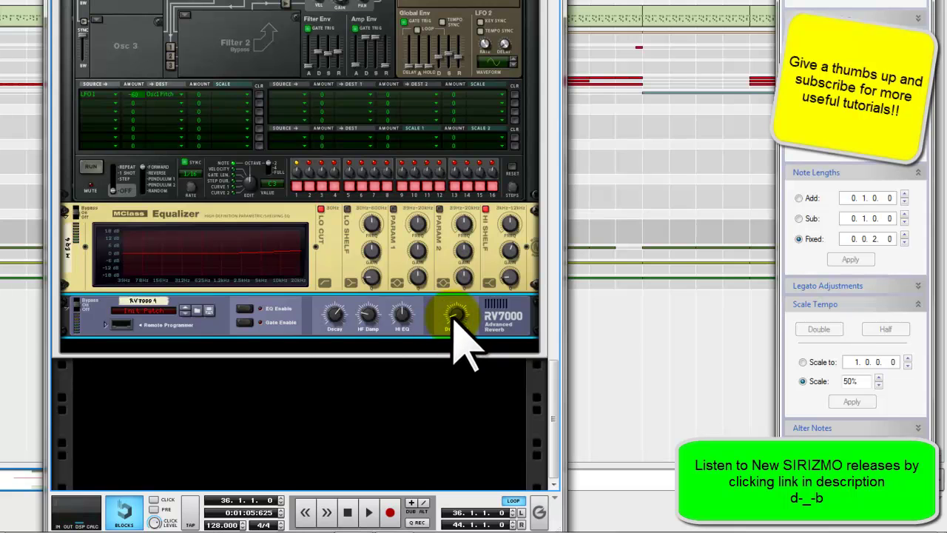
- Set the RV7000 EQ low band to -18 dB at 1,000 Hz and trim the MClass Hi Shelf gain
click(105, 324)
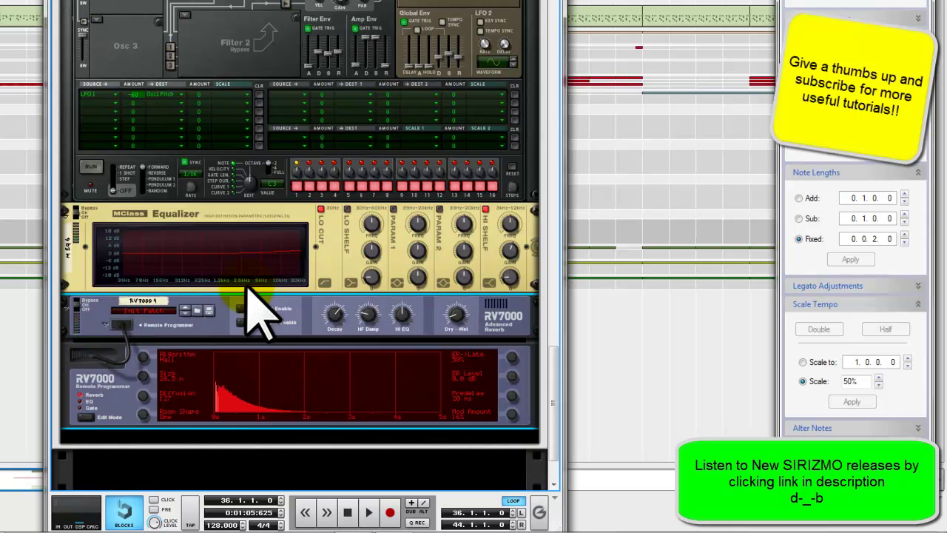
click(210, 311)
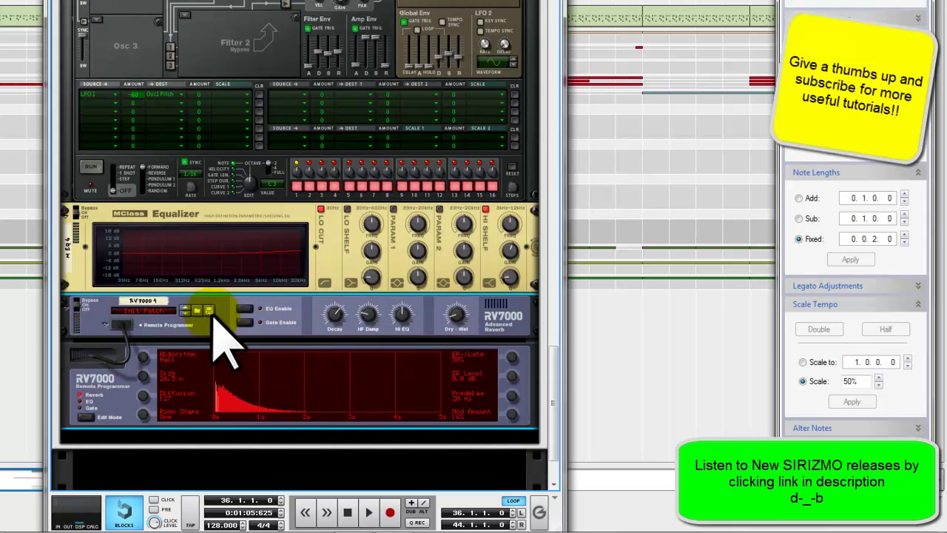
click(111, 324)
scroll(172, 383, down, 1)
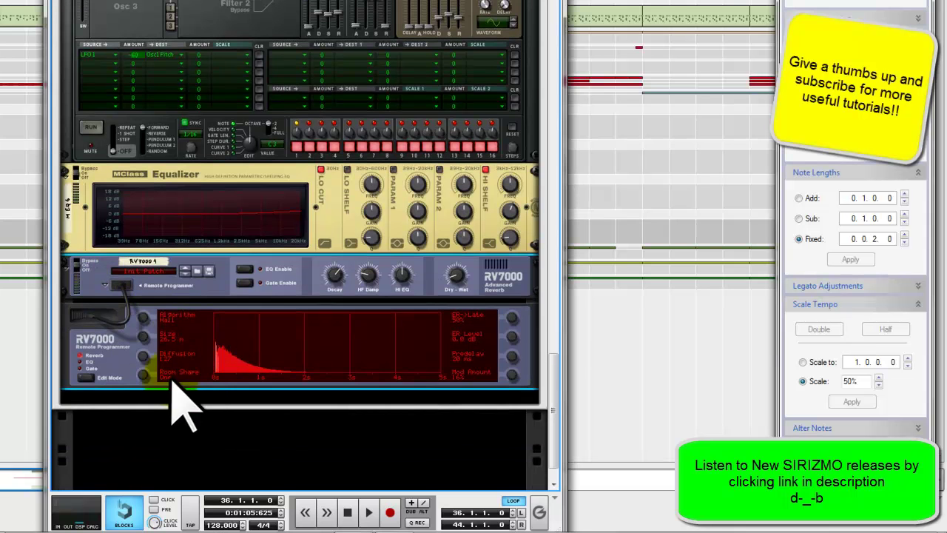
click(87, 376)
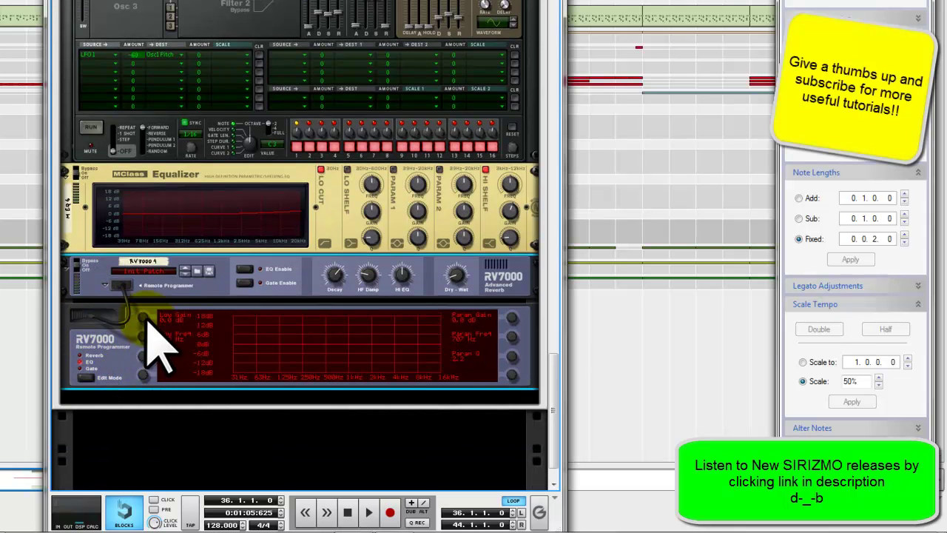
drag(145, 315, 157, 337)
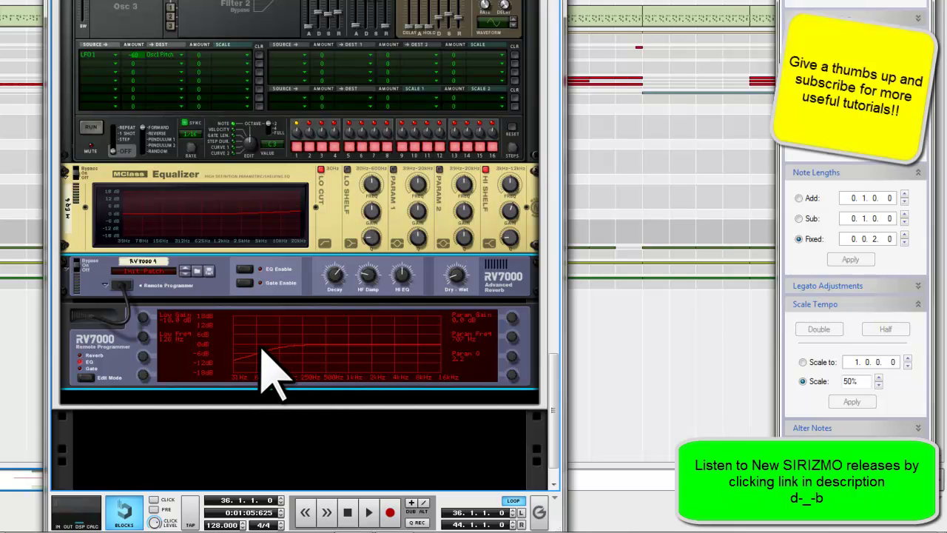
drag(144, 334, 144, 280)
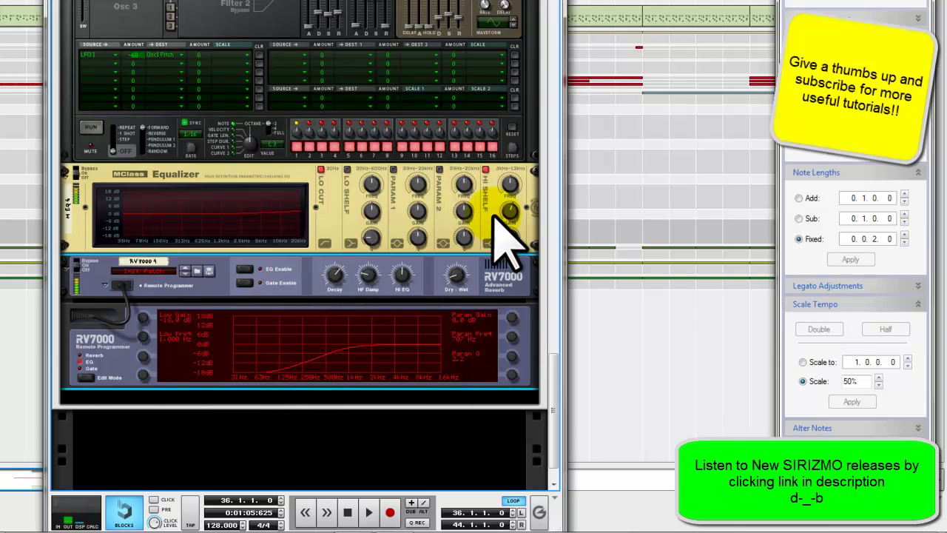
drag(510, 237, 518, 253)
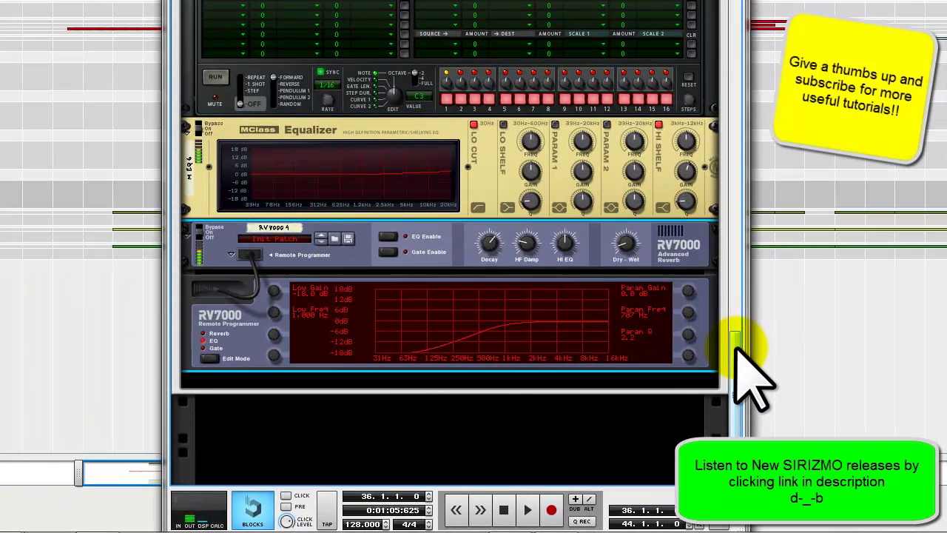
drag(553, 374, 554, 363)
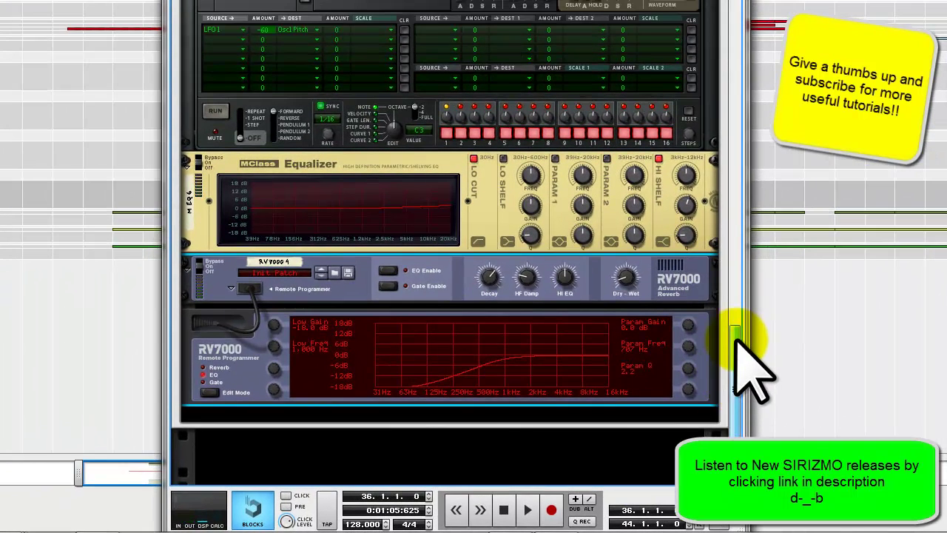
- Scroll the rack up until Thor's Multi Osc, Filter 1 and LFO 1 are visible
drag(735, 342, 740, 313)
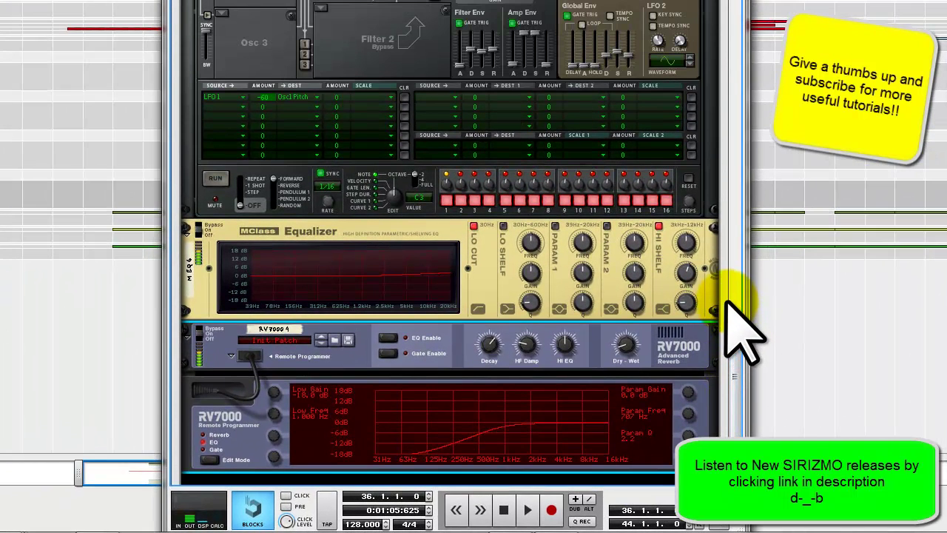
drag(737, 364, 734, 329)
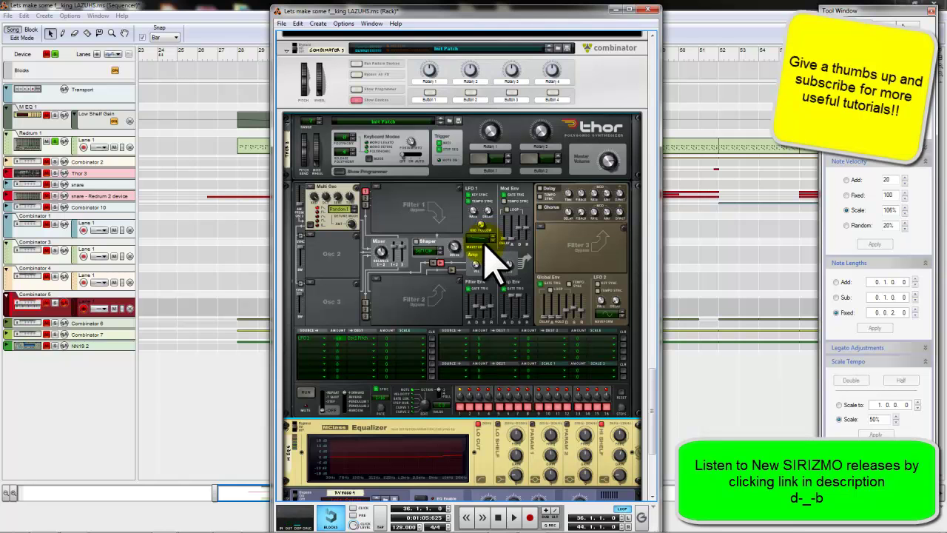
- Create an automation lane for Thor's LFO 1 Waveform
right_click(482, 238)
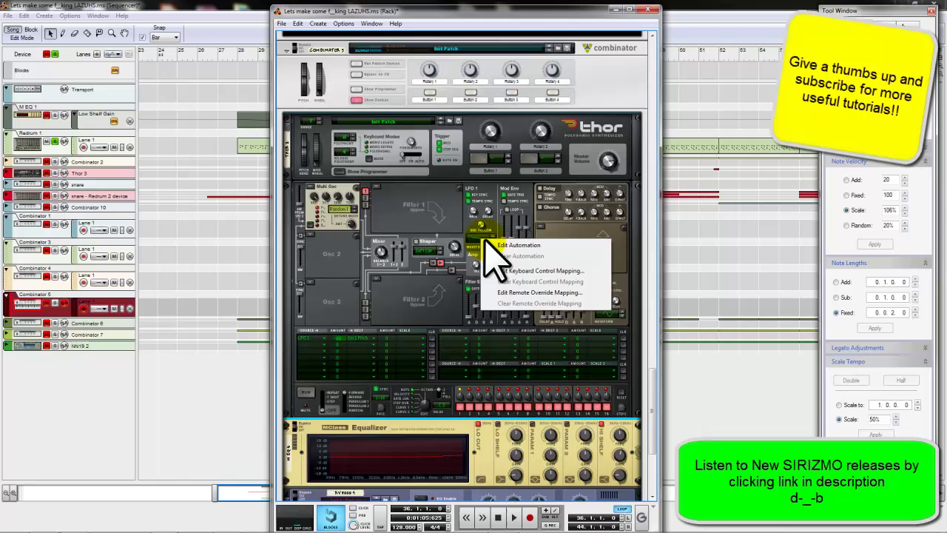
click(505, 249)
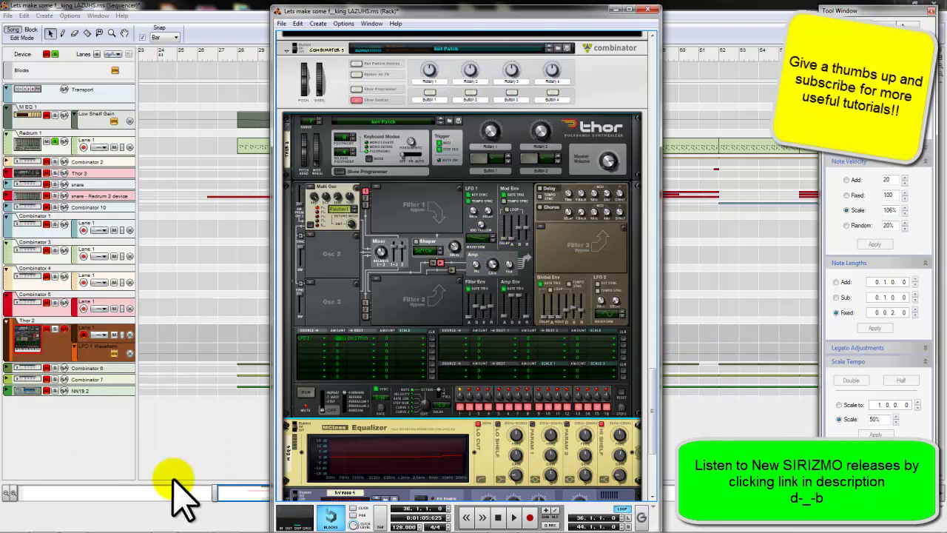
click(99, 444)
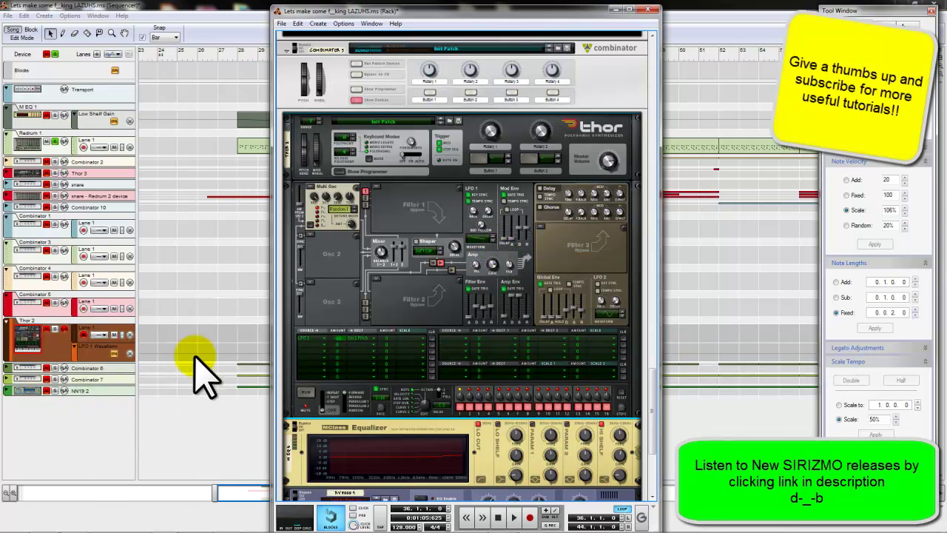
- Deepen the LFO 1 to Osc1 Pitch modulation amount in the mod matrix
click(485, 222)
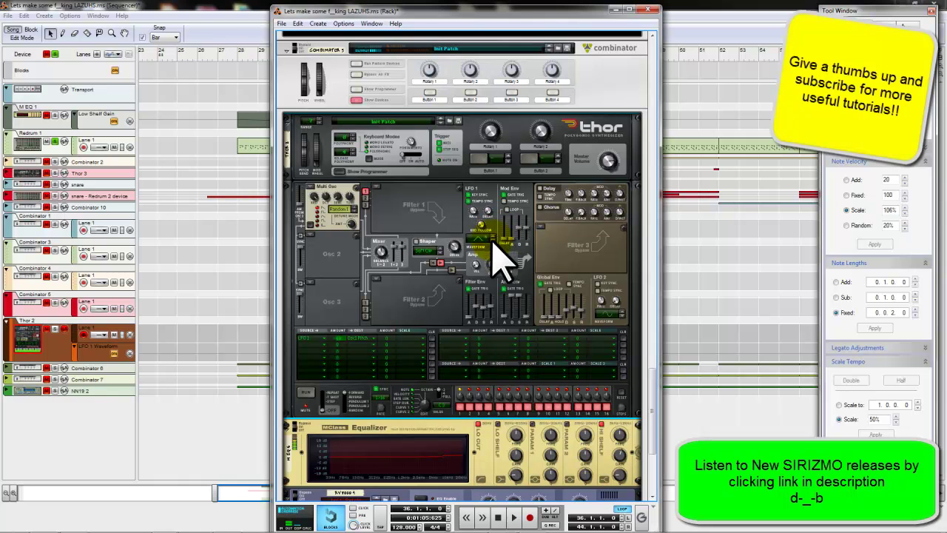
click(340, 341)
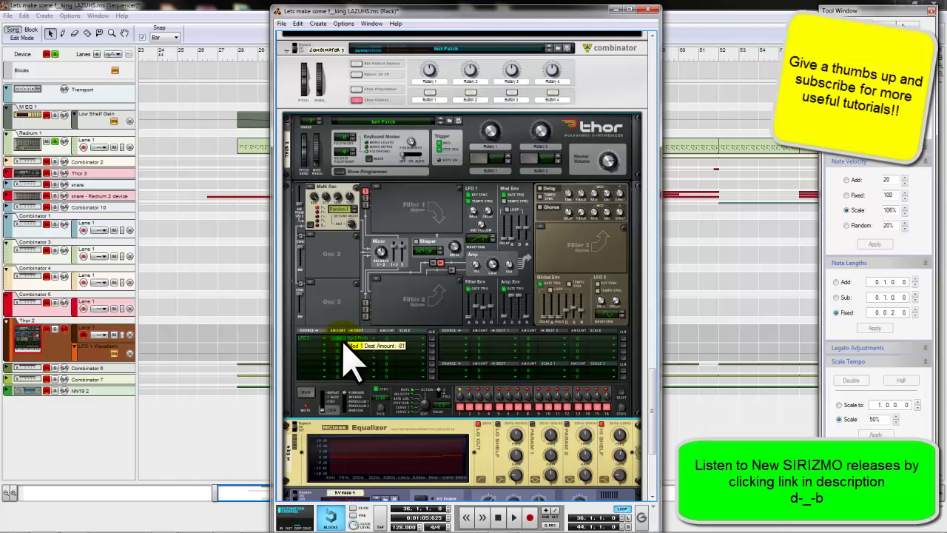
click(343, 344)
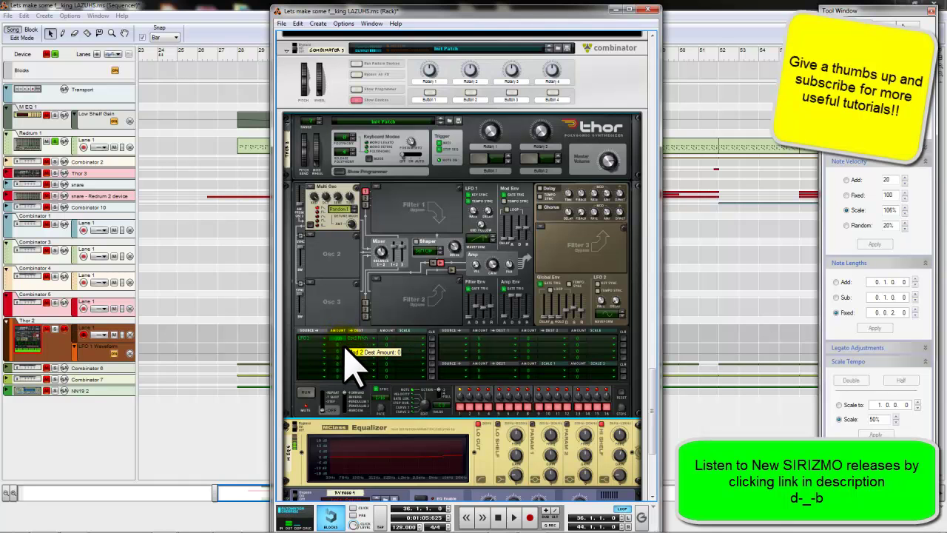
click(342, 345)
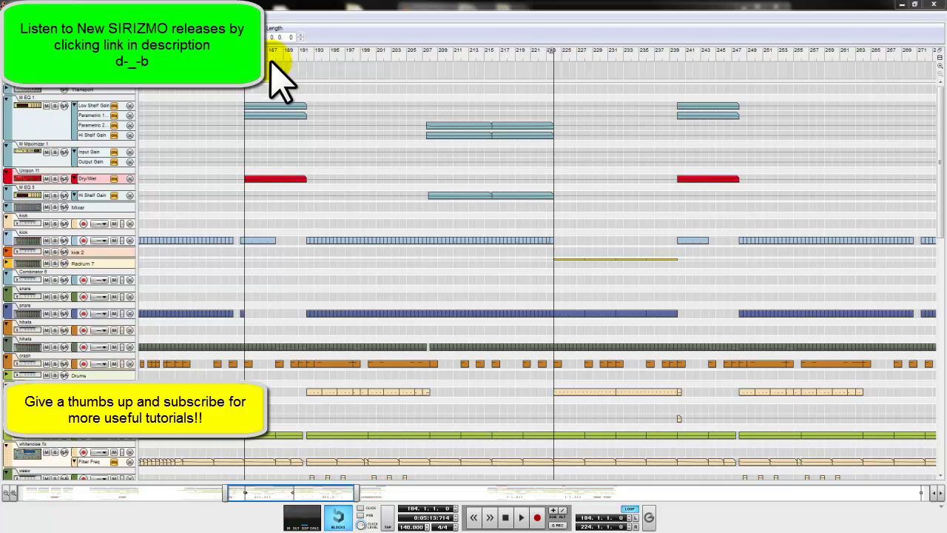
- Set the song position back to bar 184 and play the demo song
click(290, 56)
key(F8)
key(KP_0)
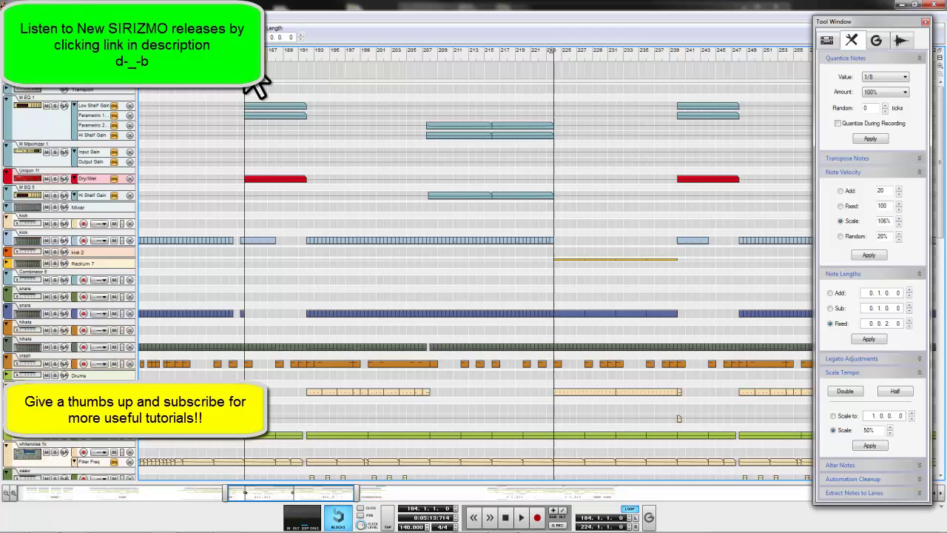
click(522, 518)
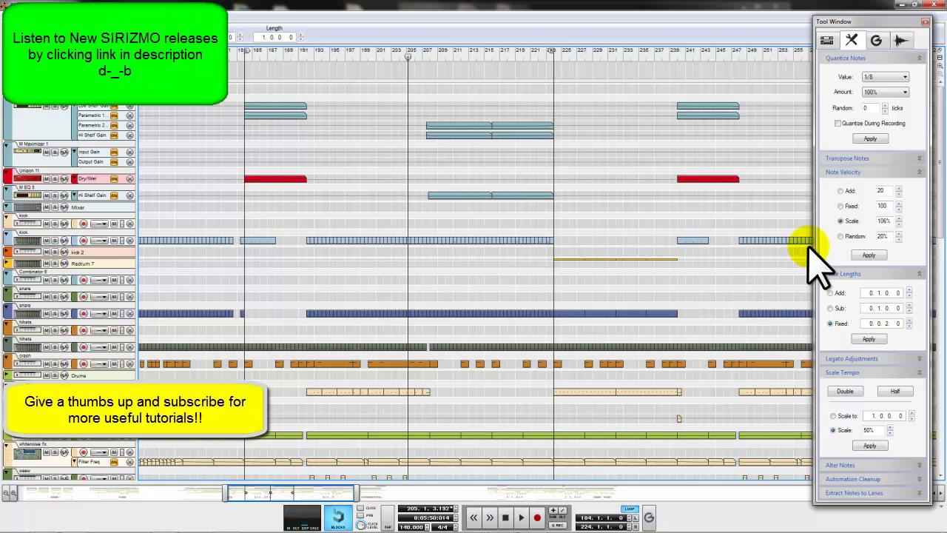
- Switch to the original laser synth song's Sequencer window showing the LFO 1 Waveform lane
click(869, 254)
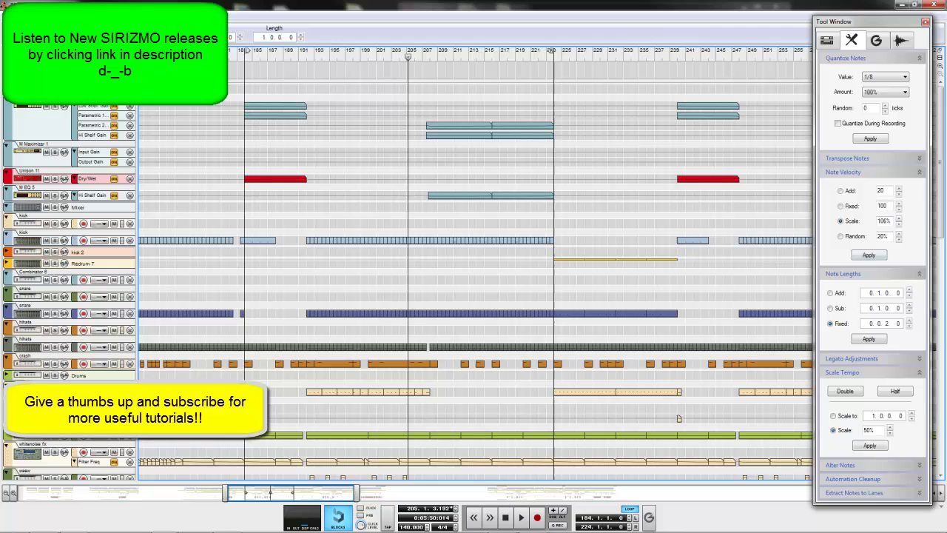